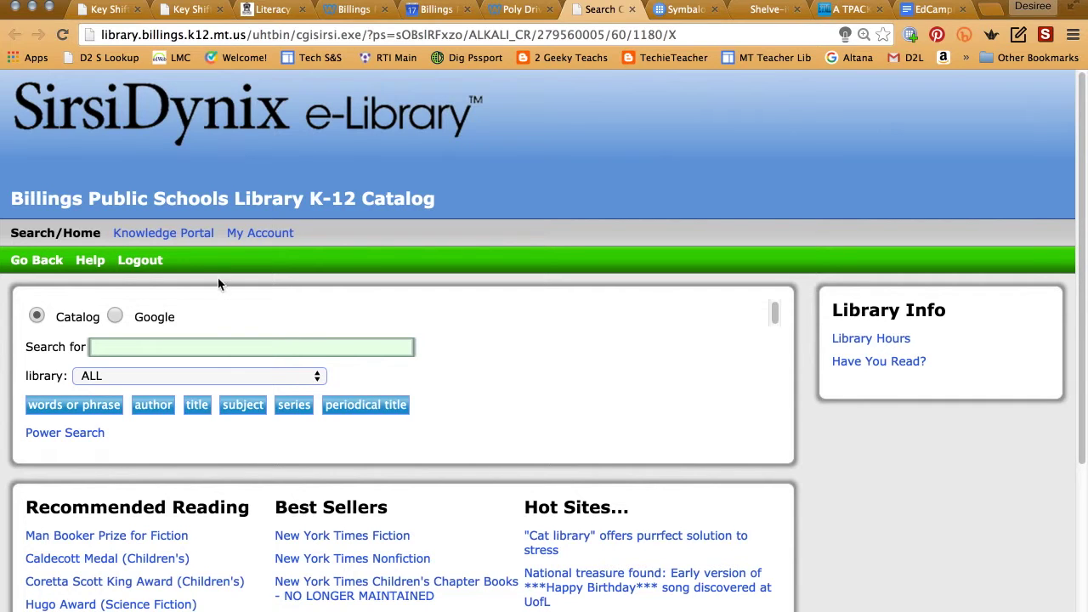
- Limit the catalog search to the Poly Drive Elementary library
click(47, 382)
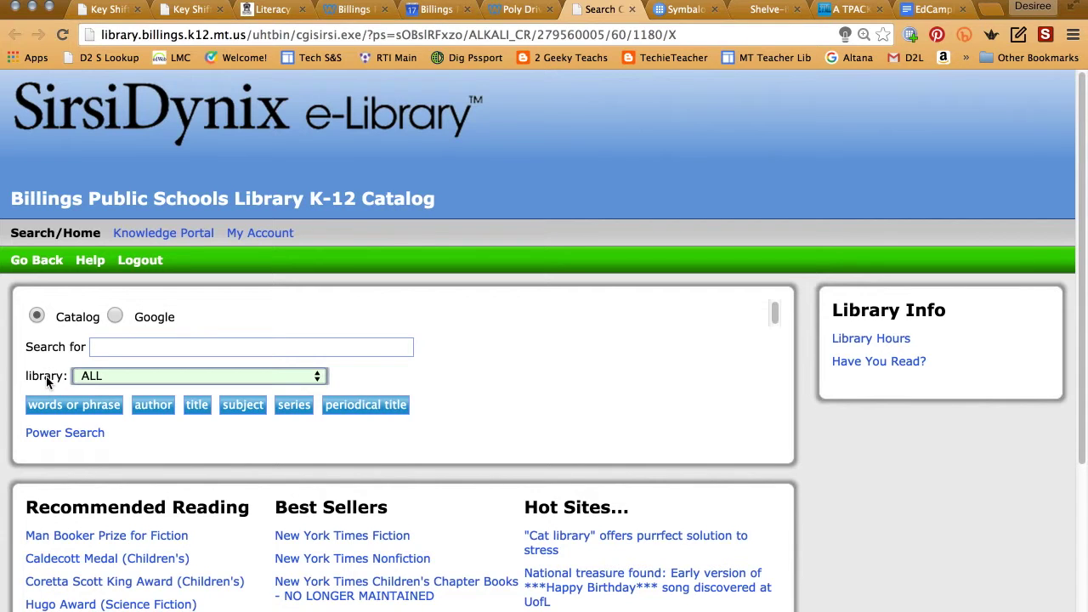
click(98, 378)
scroll(99, 377, down, 5)
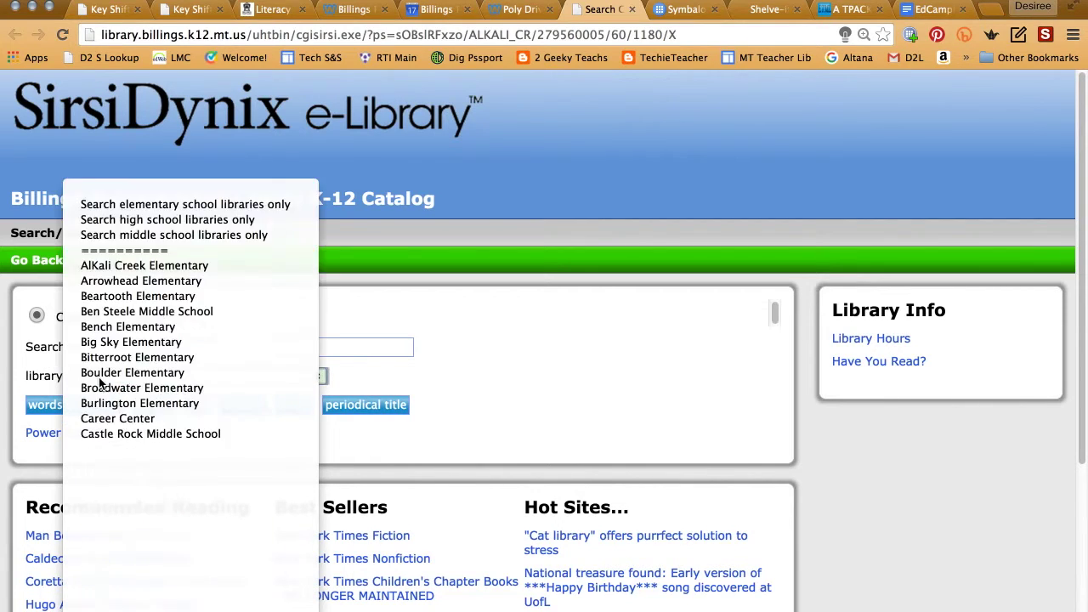
scroll(98, 381, down, 5)
click(99, 380)
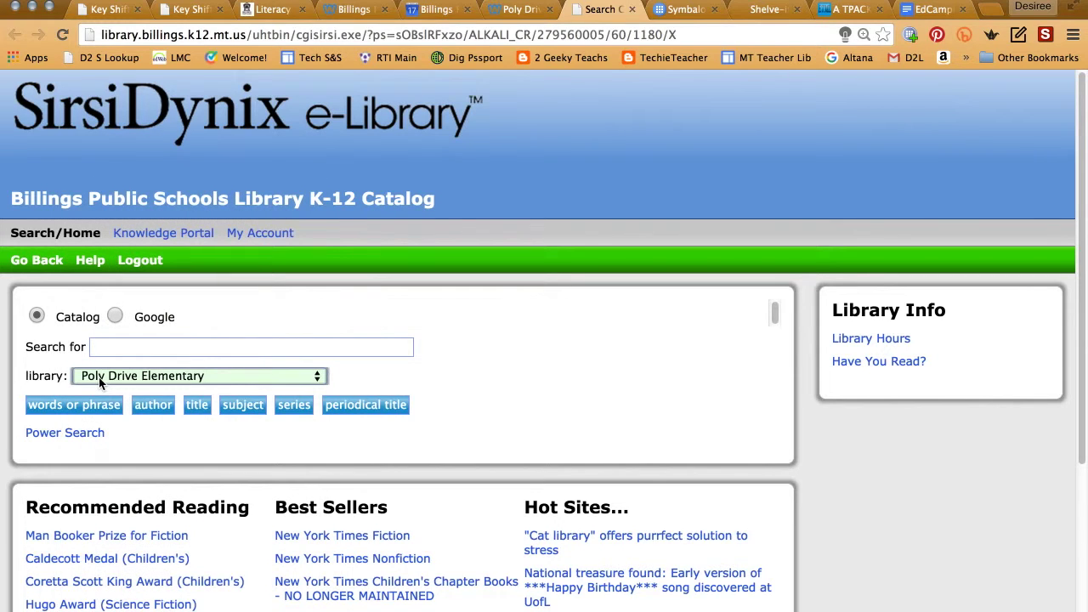
- Search the catalog for 'Humphrey'
click(121, 347)
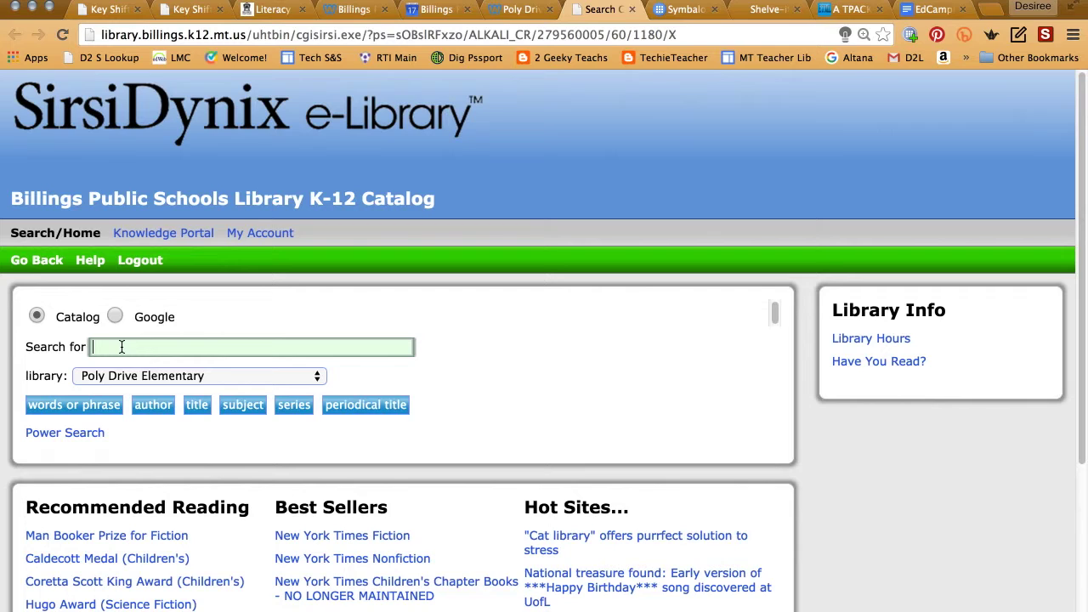
text(Humphrey)
key(Return)
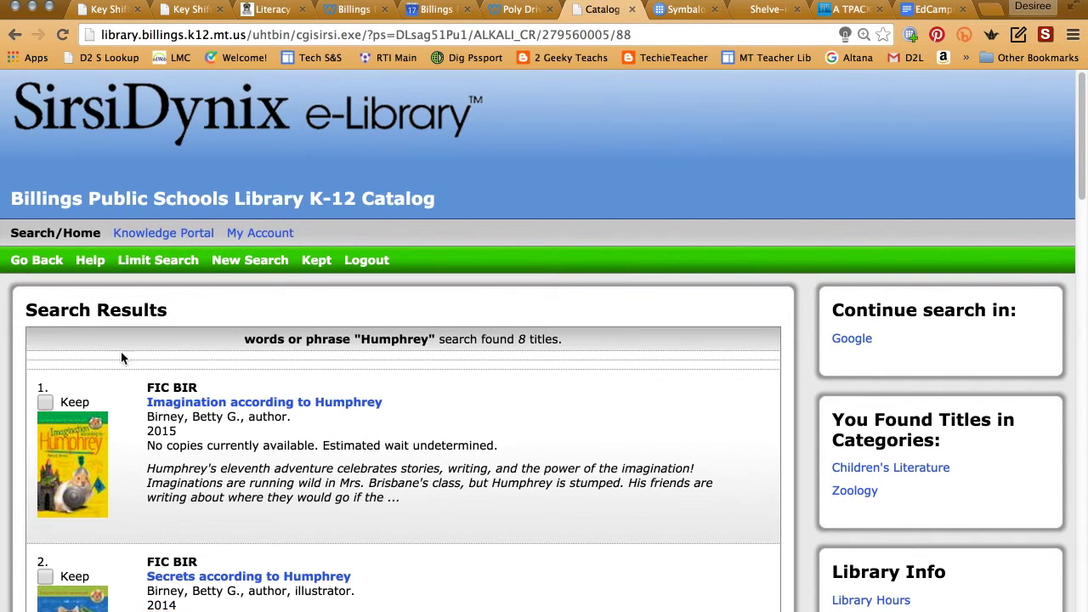
- Review the 8 Humphrey titles' availability, zooming the page in for easier reading
scroll(244, 433, down, 5)
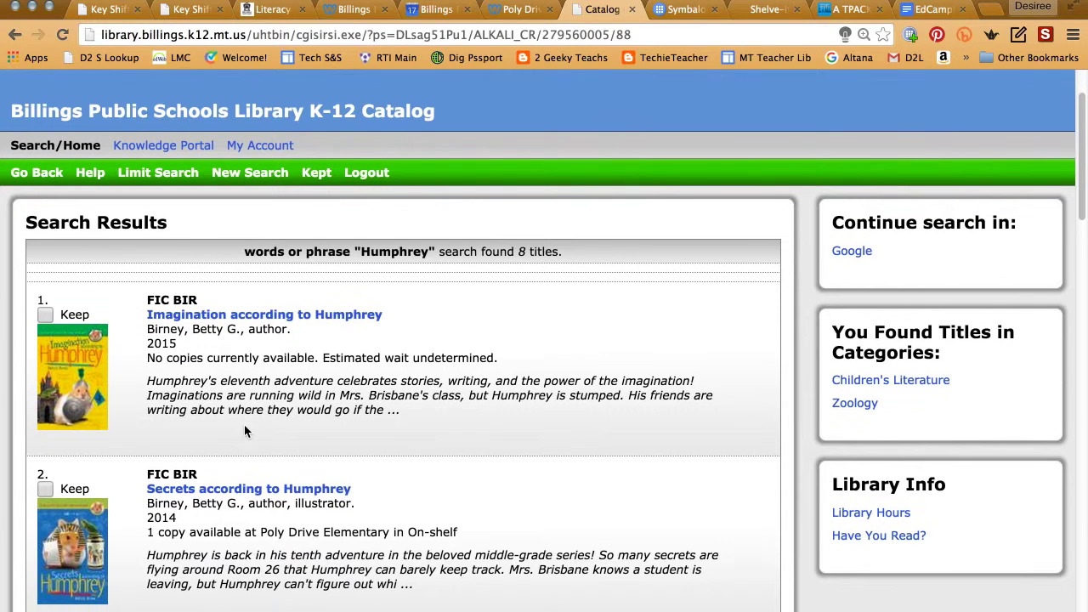
scroll(244, 432, down, 7)
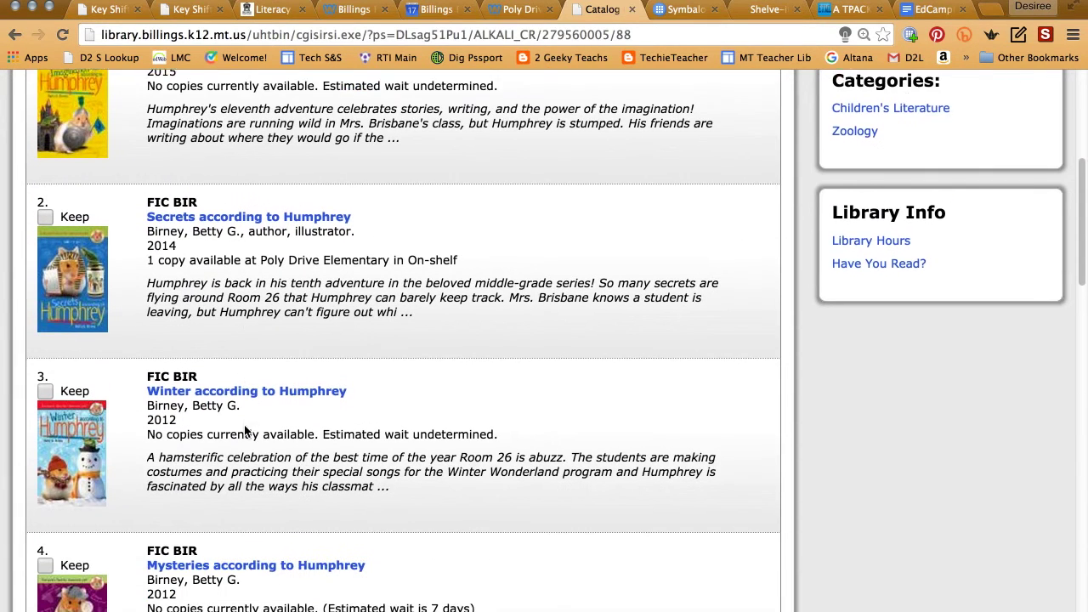
scroll(245, 425, down, 5)
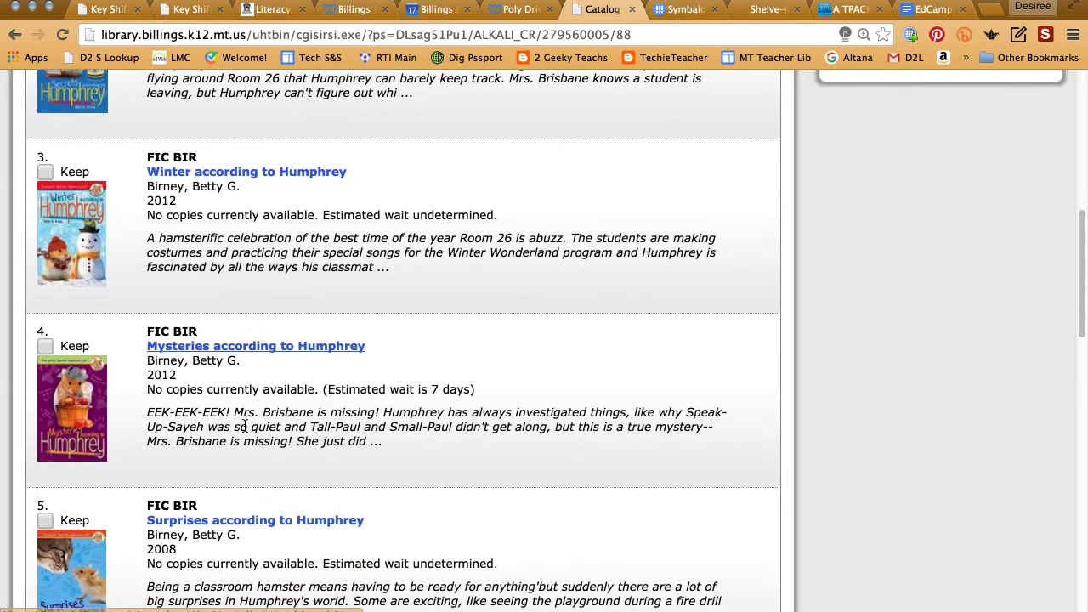
scroll(244, 429, down, 5)
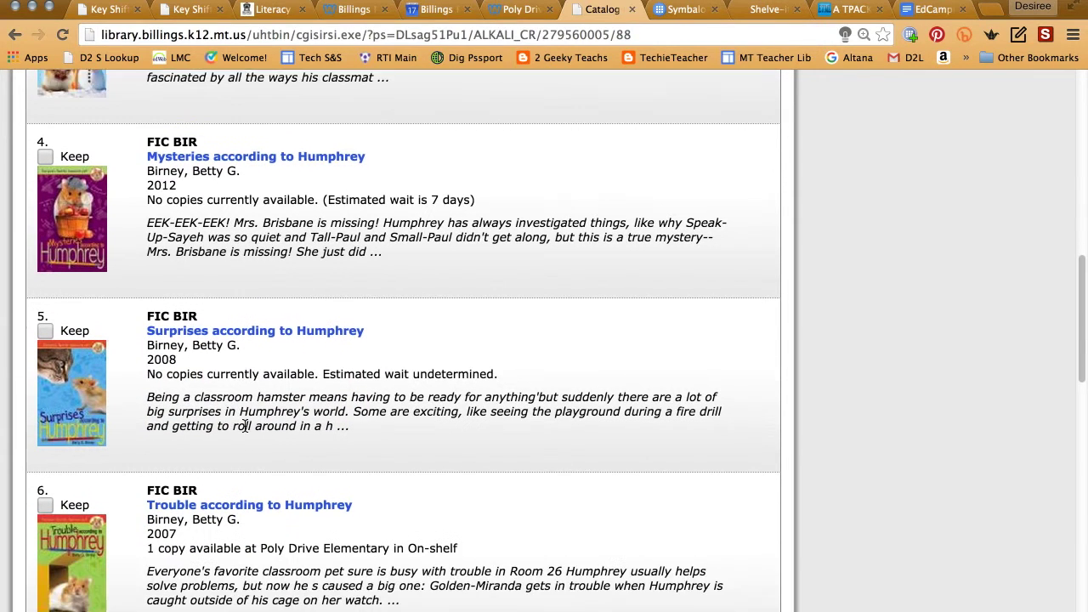
scroll(244, 424, up, 4)
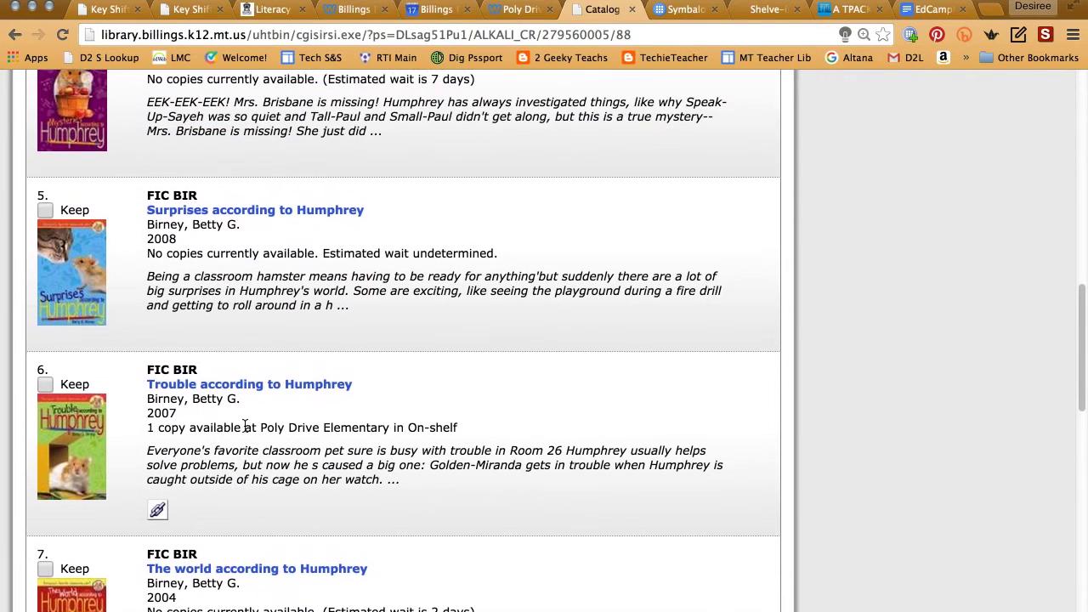
scroll(244, 425, up, 2)
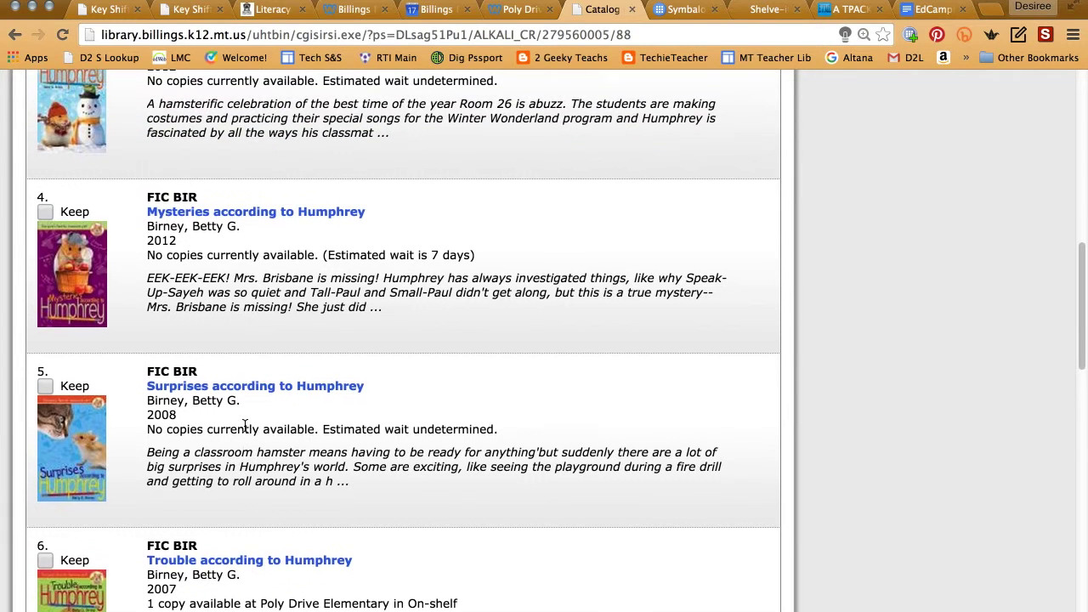
scroll(245, 425, down, 1)
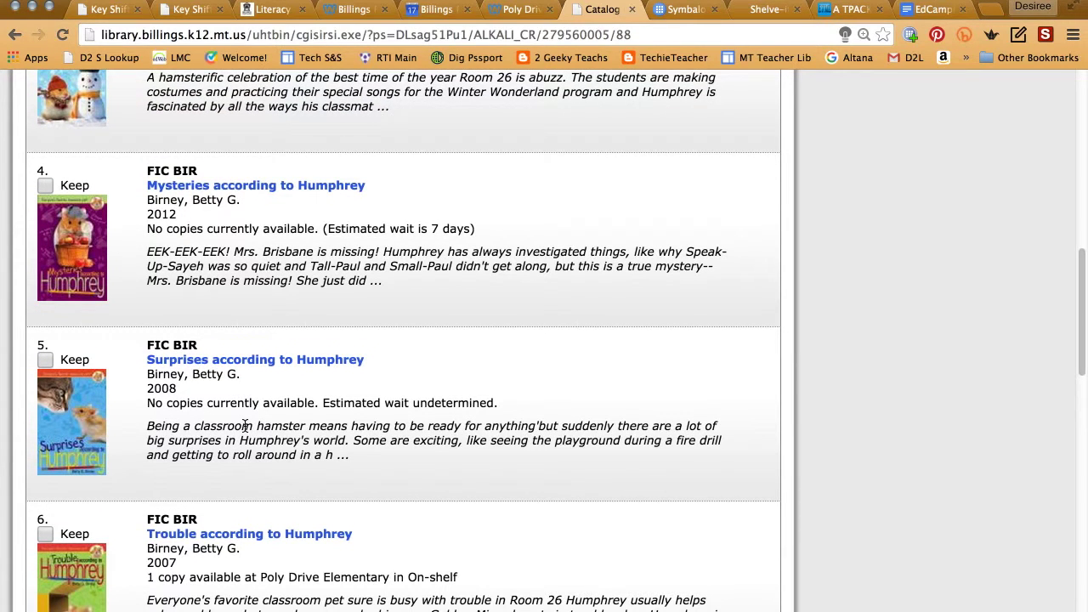
key(super+equal)
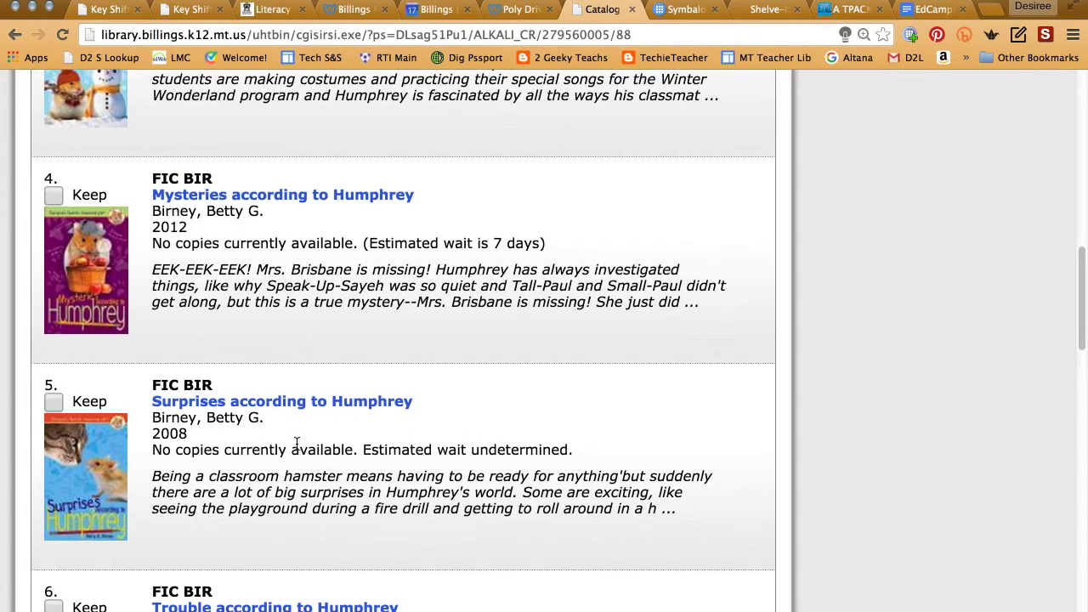
scroll(297, 442, down, 3)
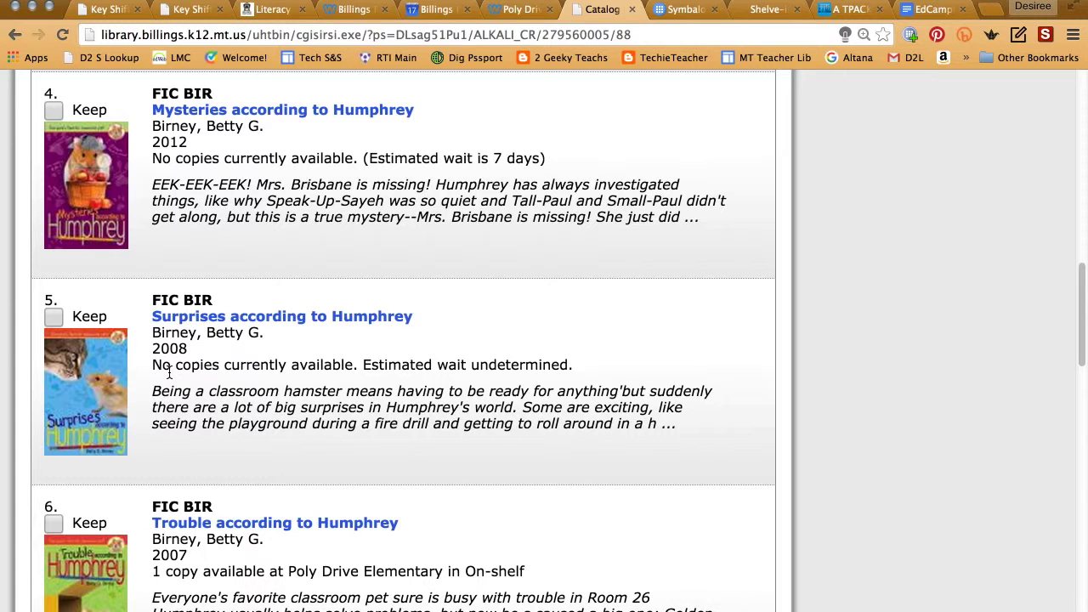
scroll(169, 372, up, 5)
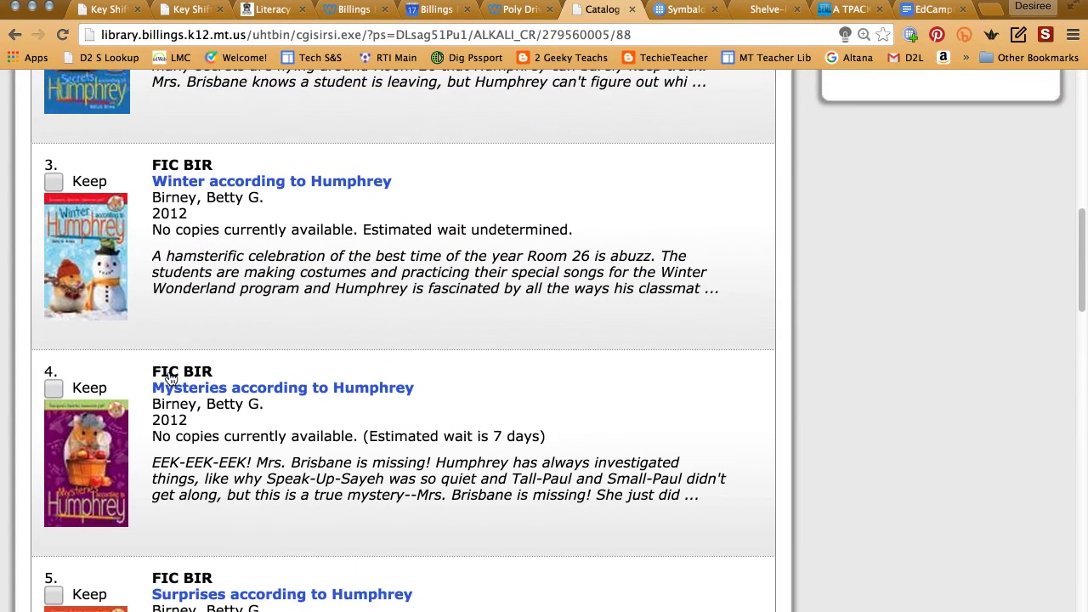
scroll(169, 378, up, 3)
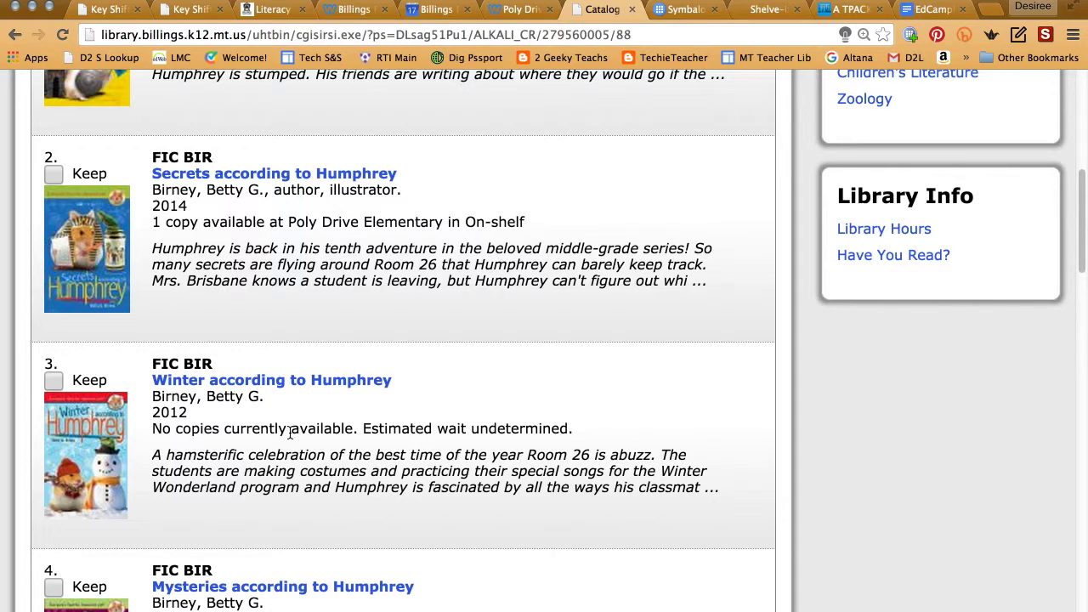
scroll(290, 433, up, 10)
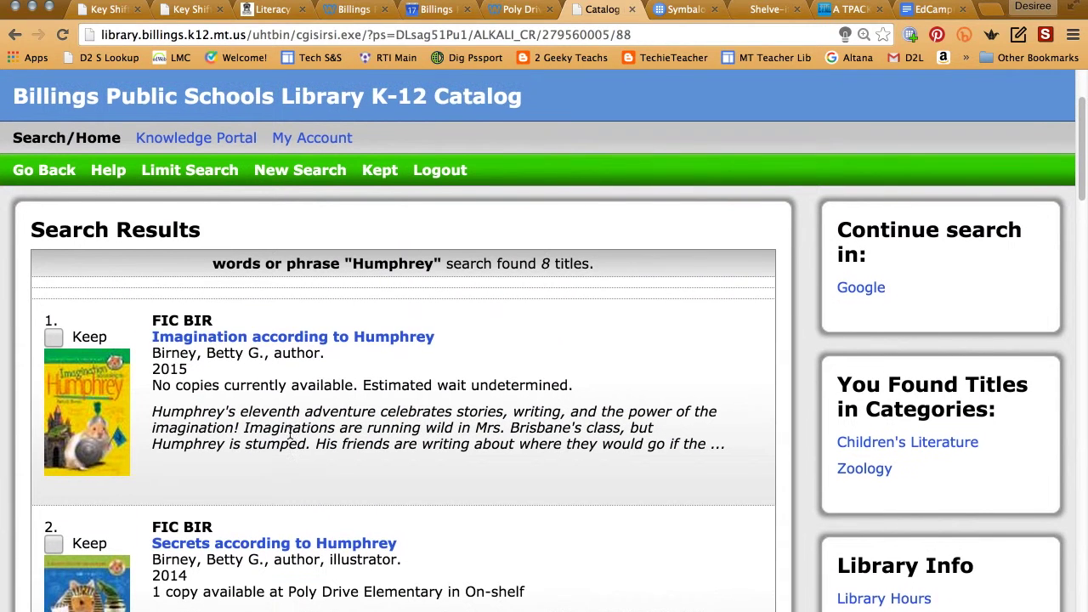
scroll(290, 433, up, 2)
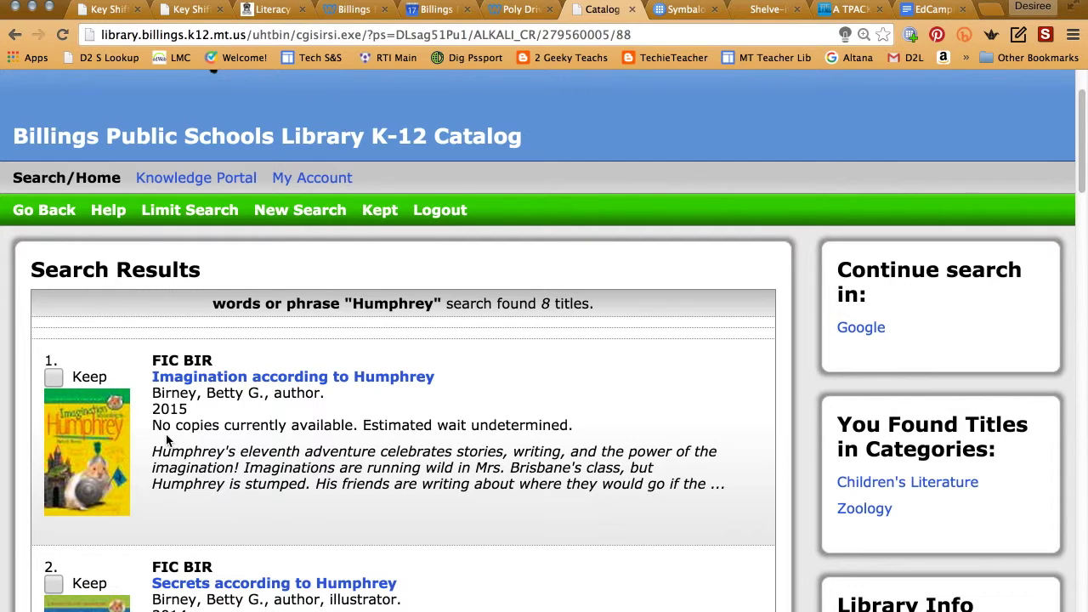
- Rerun the Humphrey search with the library set to ALL, yielding 57 titles
click(49, 212)
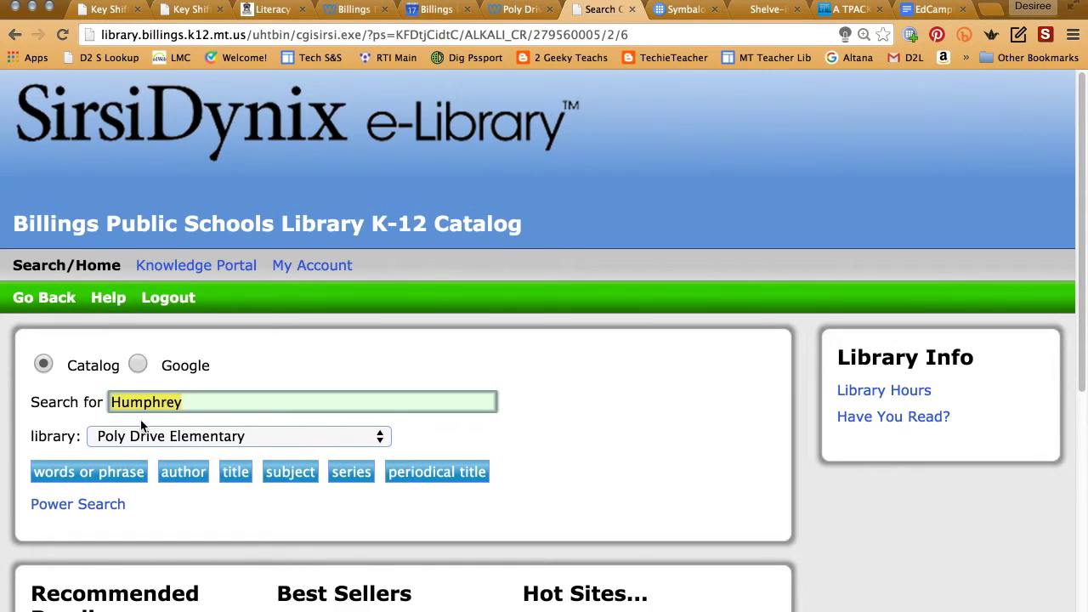
click(144, 437)
scroll(145, 436, up, 1)
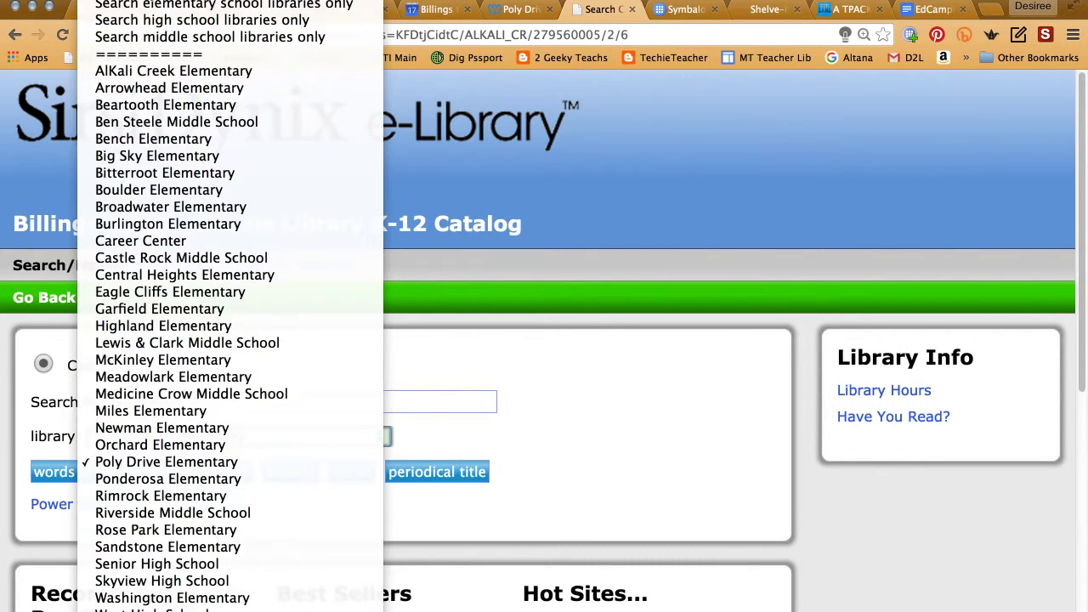
click(177, 42)
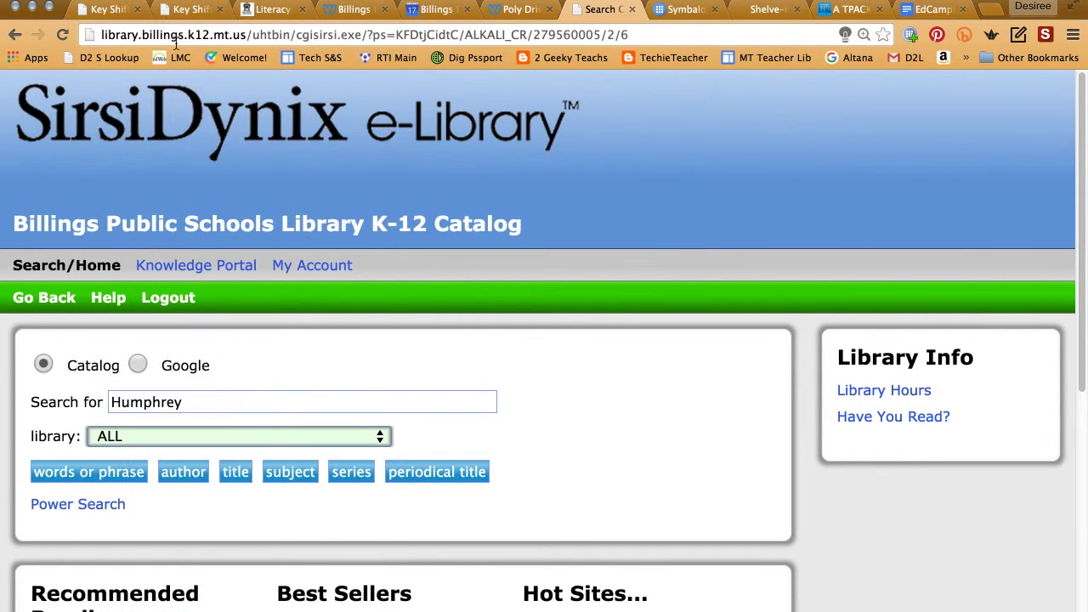
click(207, 400)
key(Return)
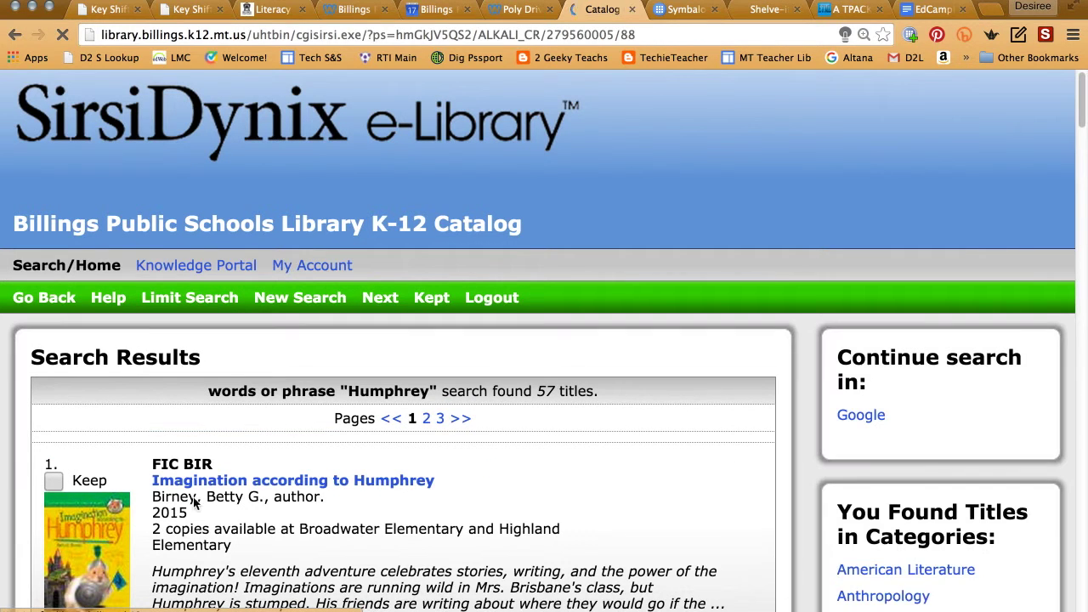
scroll(317, 543, down, 2)
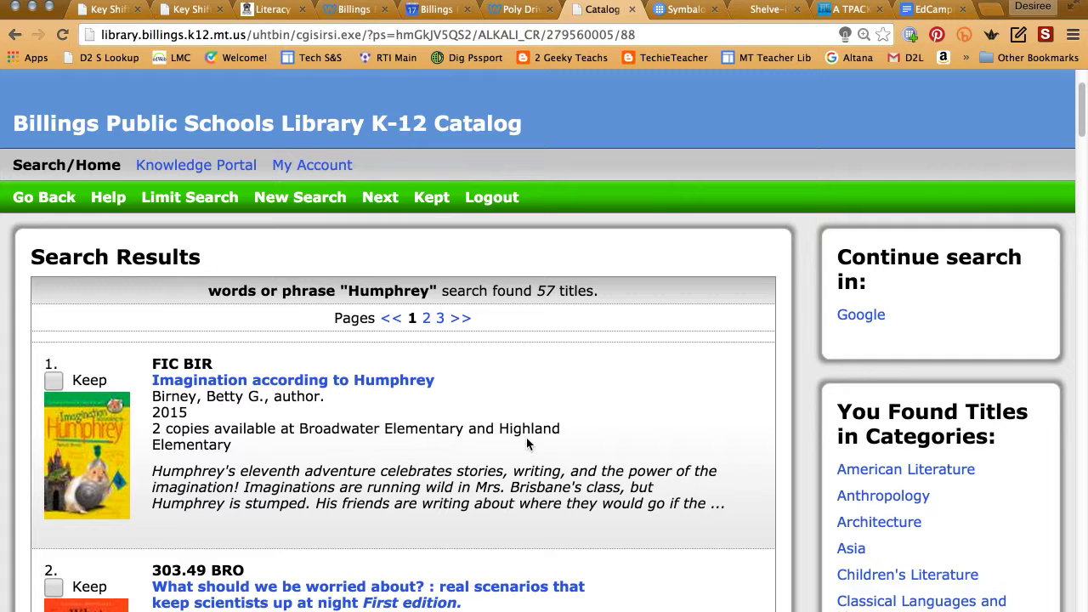
- Open the live Book Hold form from the Poly Drive site's Book Holds page
click(519, 10)
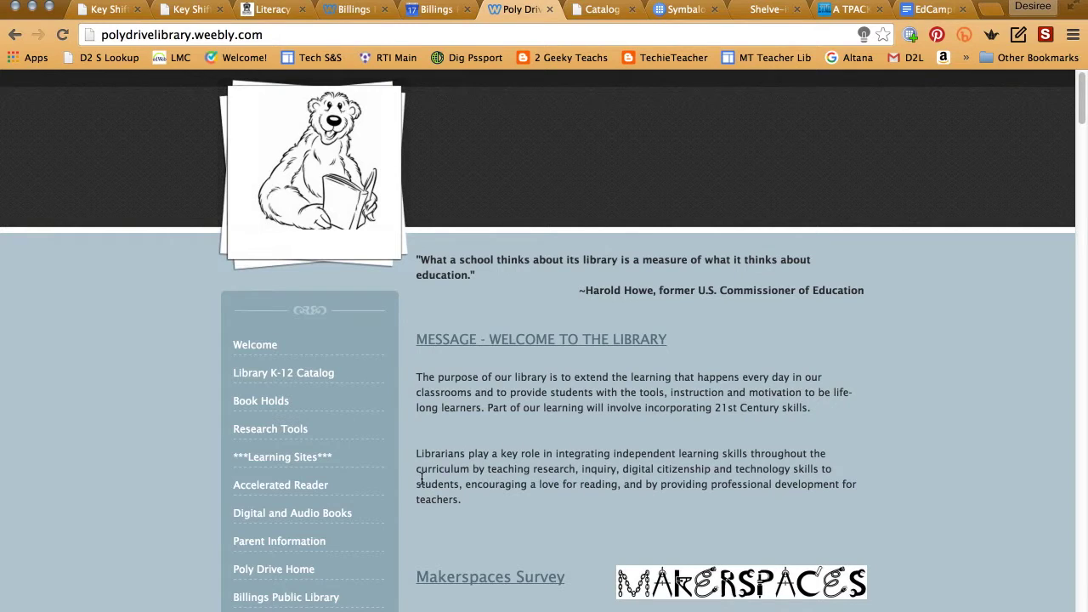
click(252, 405)
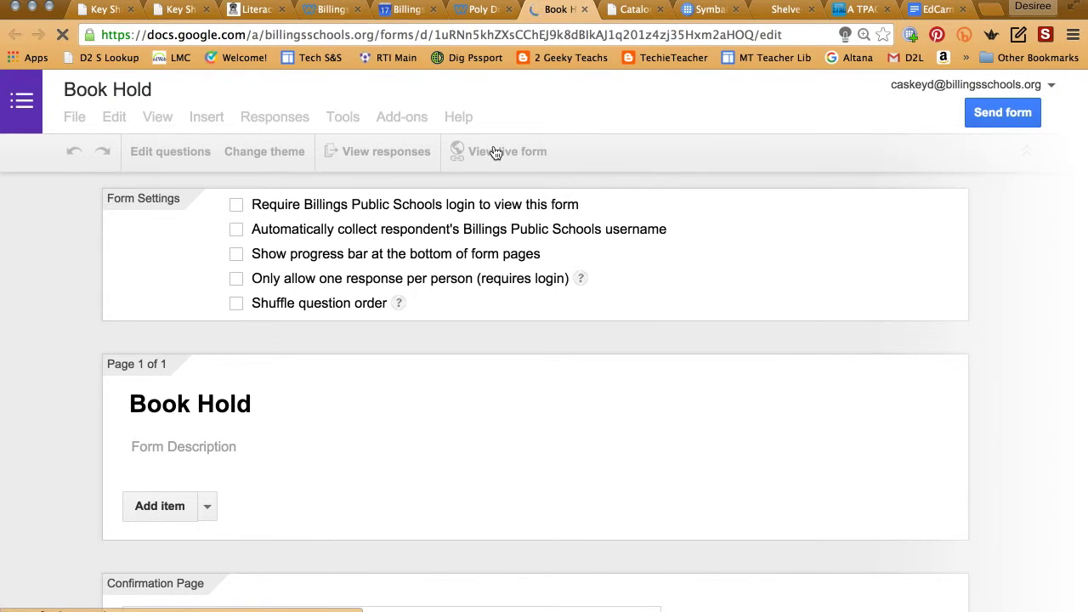
click(497, 151)
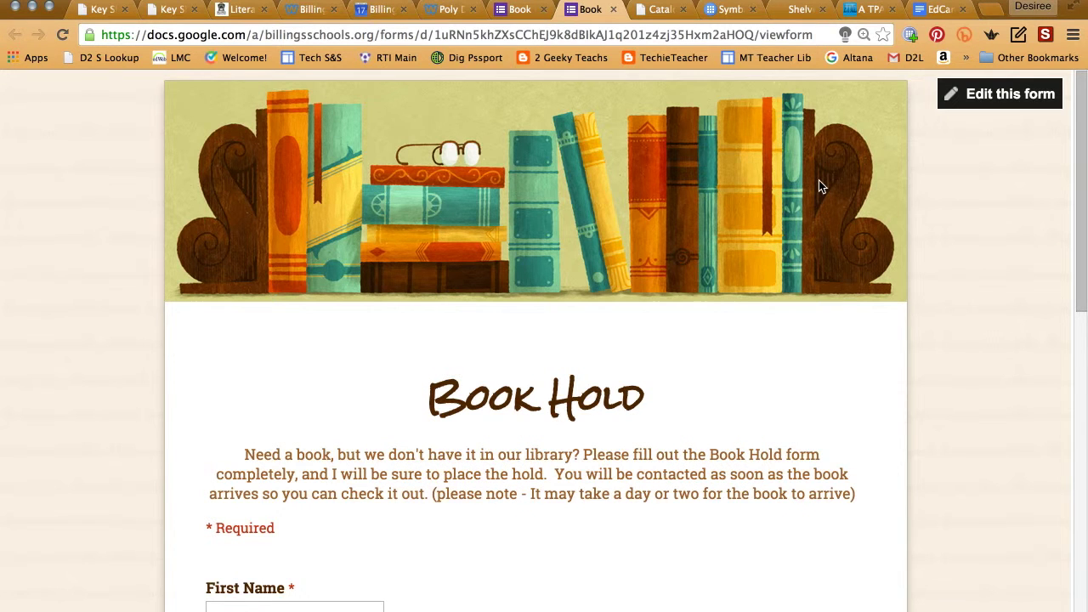
- Fill in the student's first and last name and the teacher's name
scroll(819, 181, down, 5)
click(270, 397)
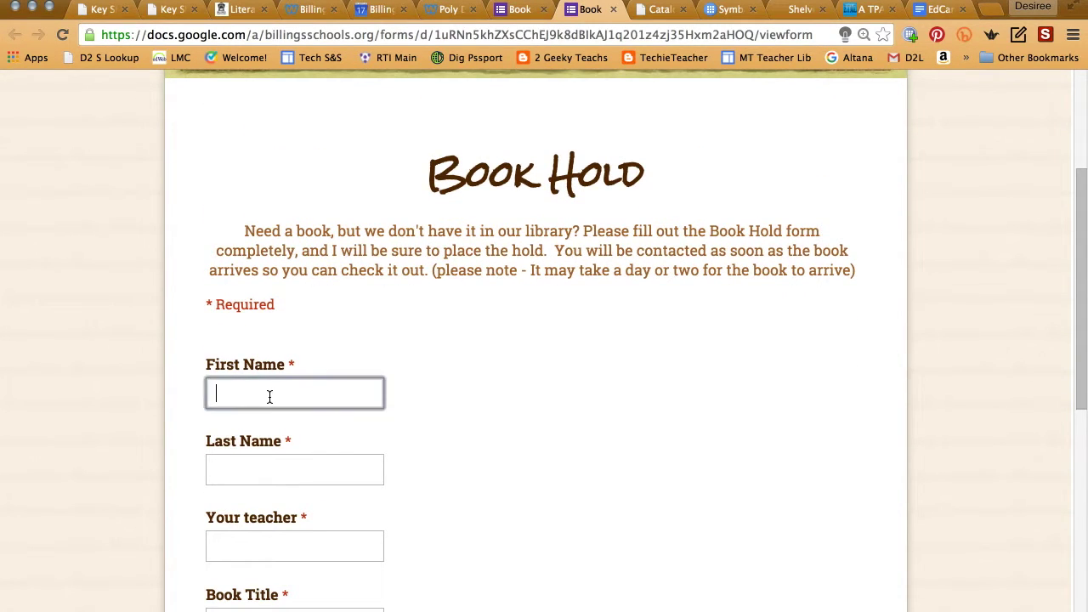
key(Tab)
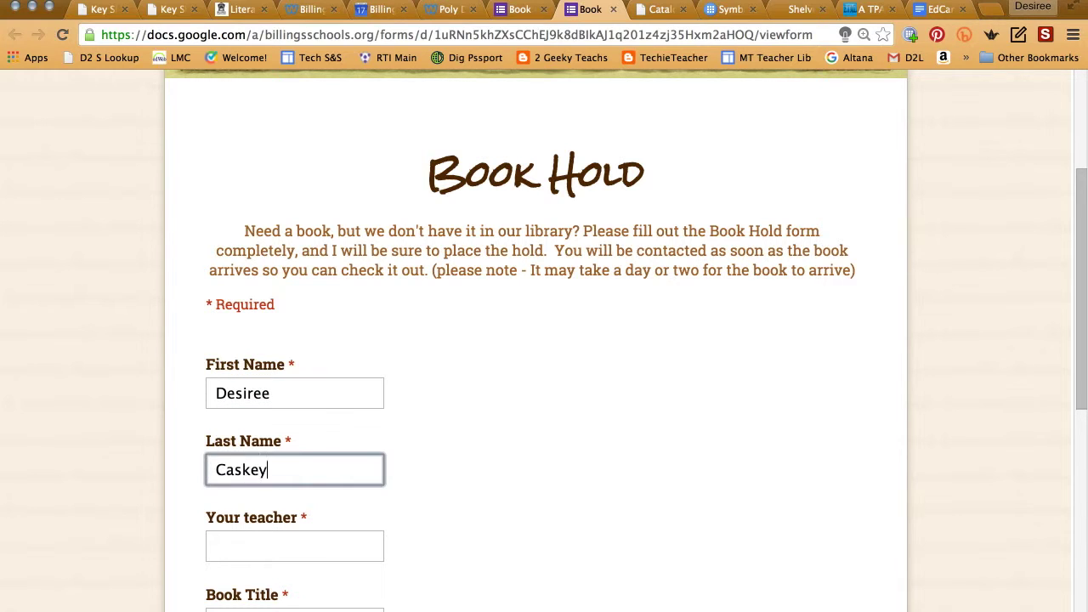
key(Tab)
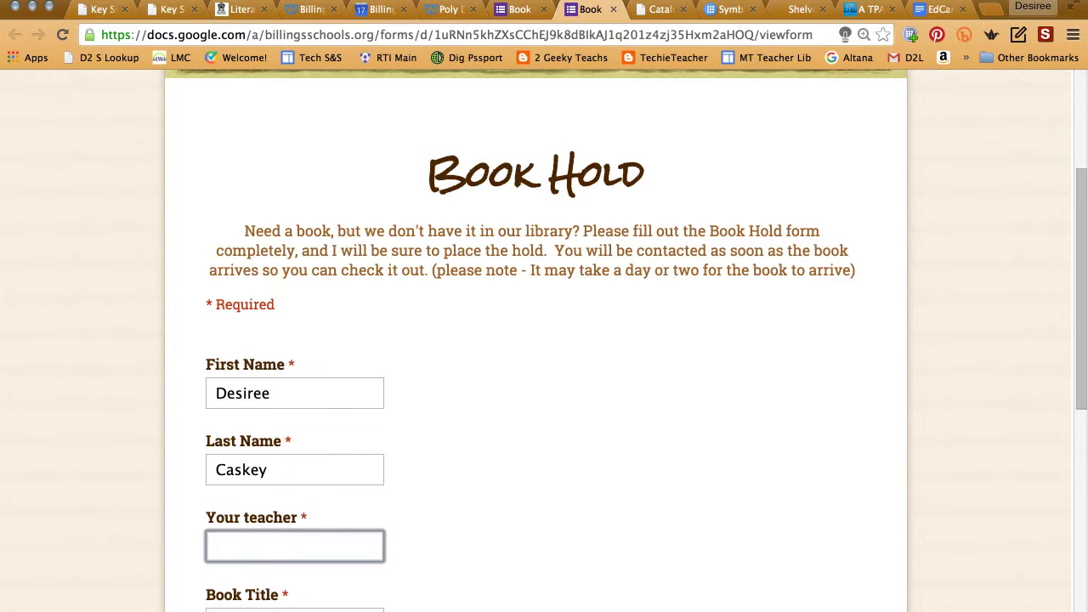
- Enter title 'Imagination According to Humphrey', its author, and school 'Broadwater'
key(Tab)
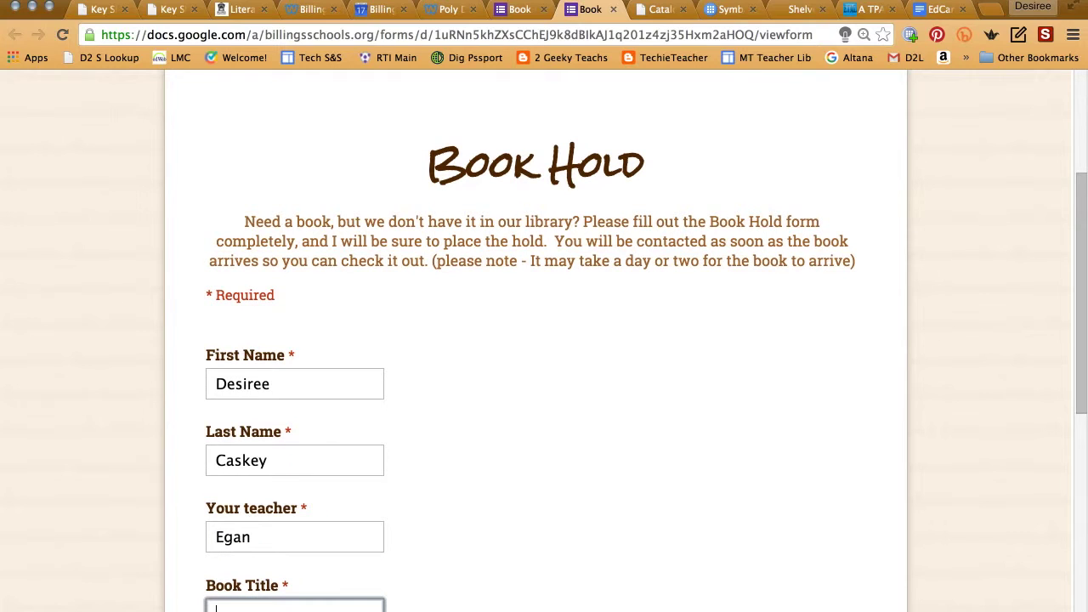
text(Ima)
text(gination According to Hump)
text(hrey)
scroll(475, 432, down, 1)
scroll(475, 433, down, 5)
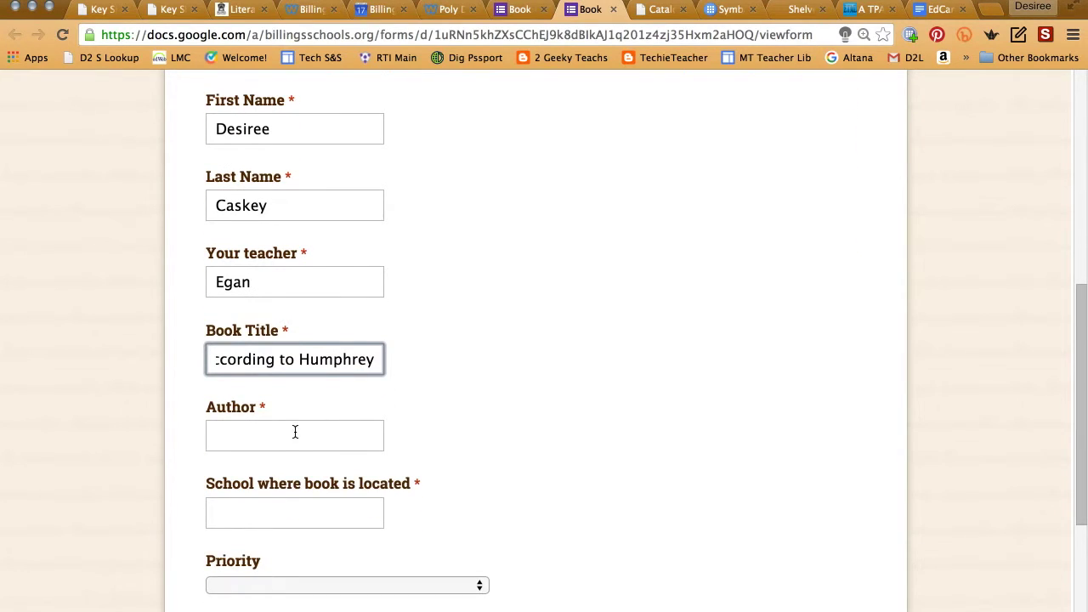
click(293, 439)
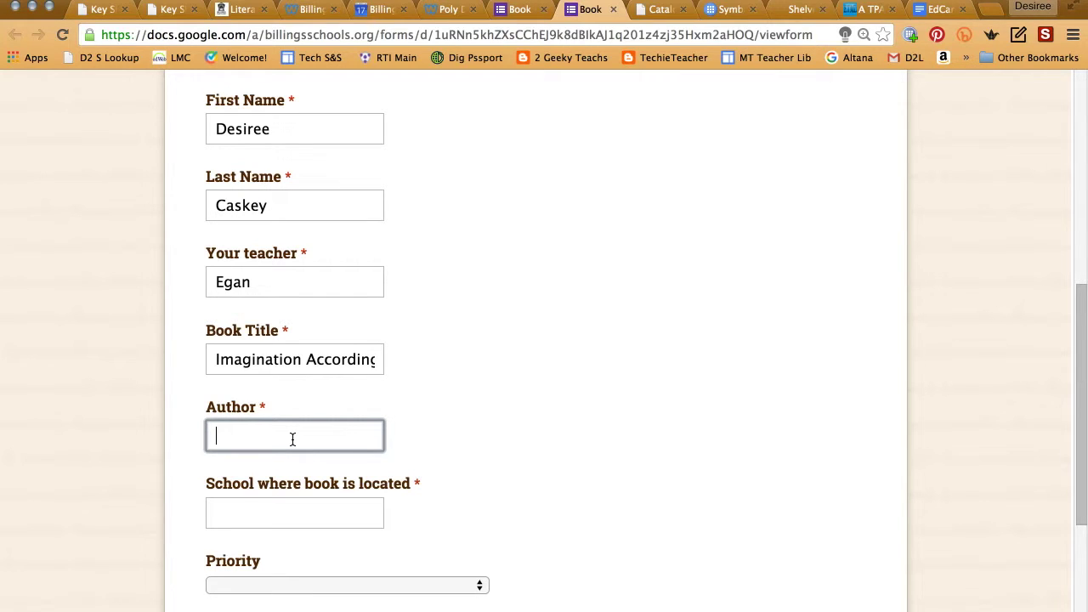
text(Birney)
key(Tab)
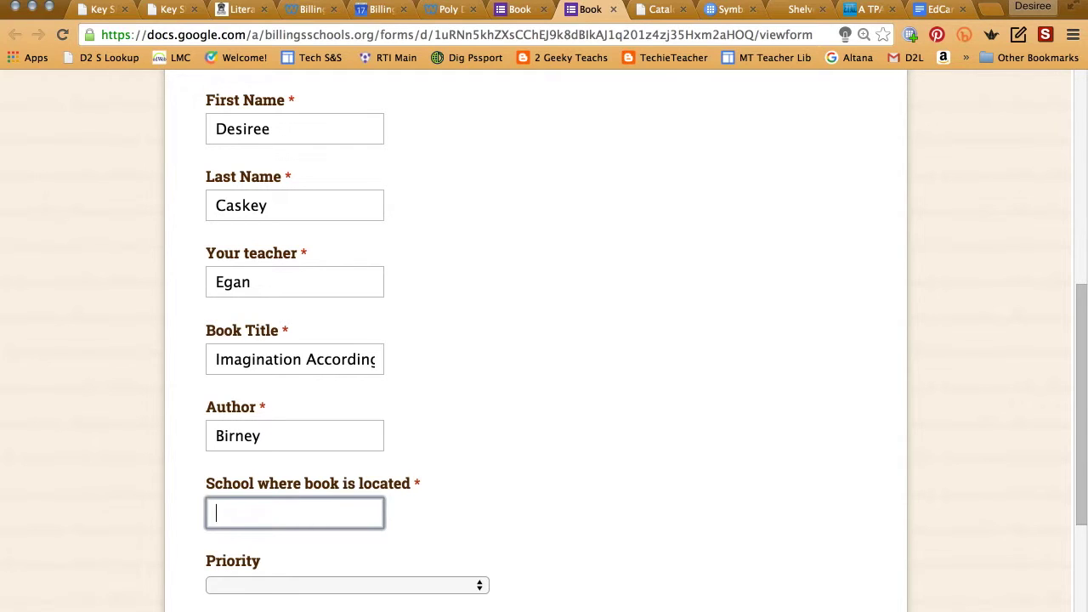
text(Broadwater)
scroll(422, 547, down, 2)
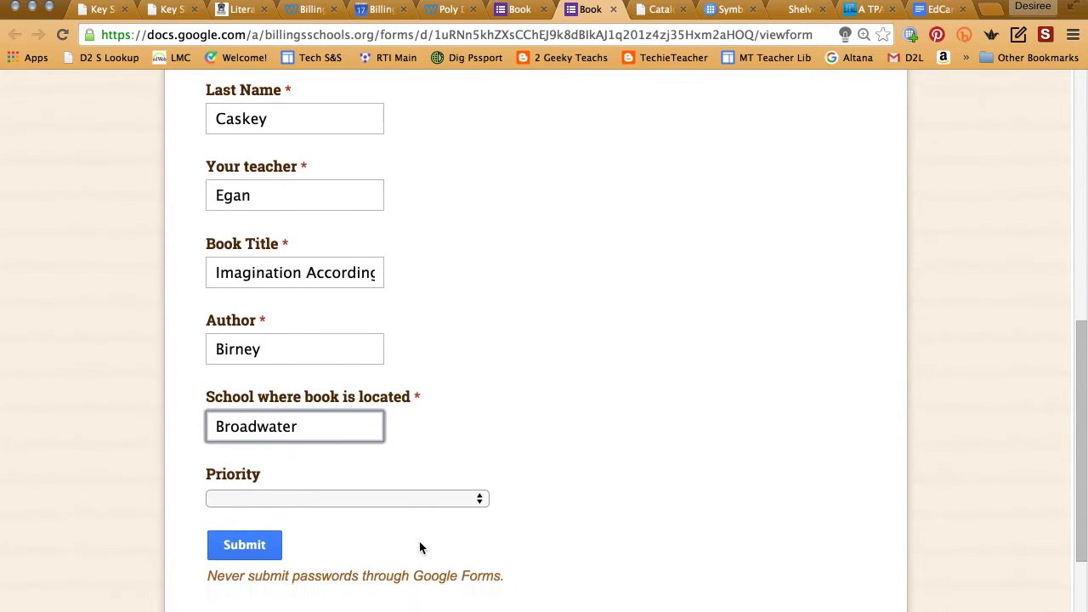
- Submit the hold request with Low priority and return to the Poly Drive site
click(252, 494)
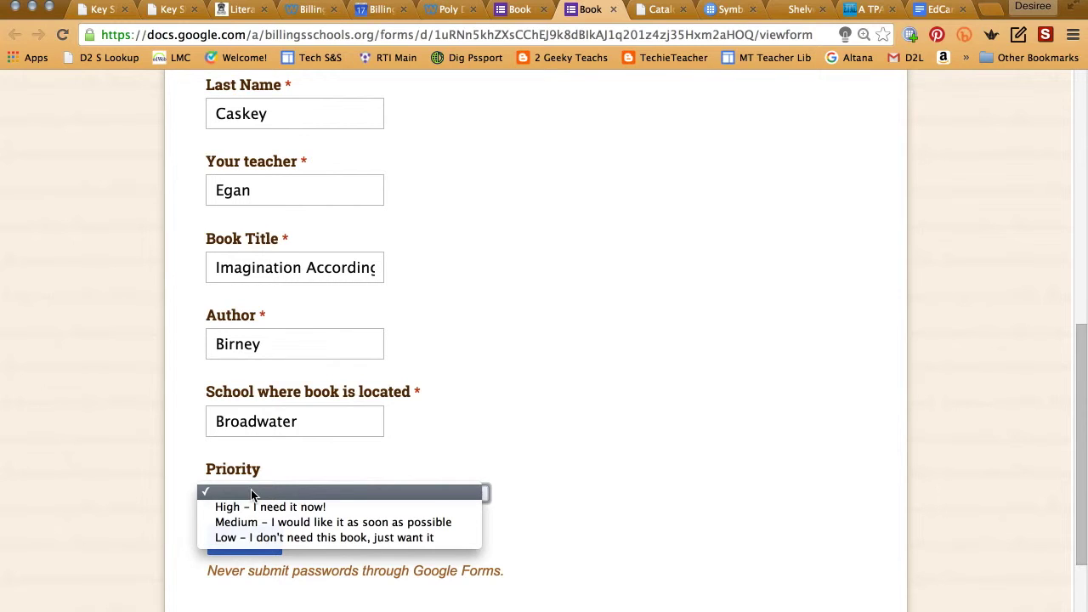
click(391, 537)
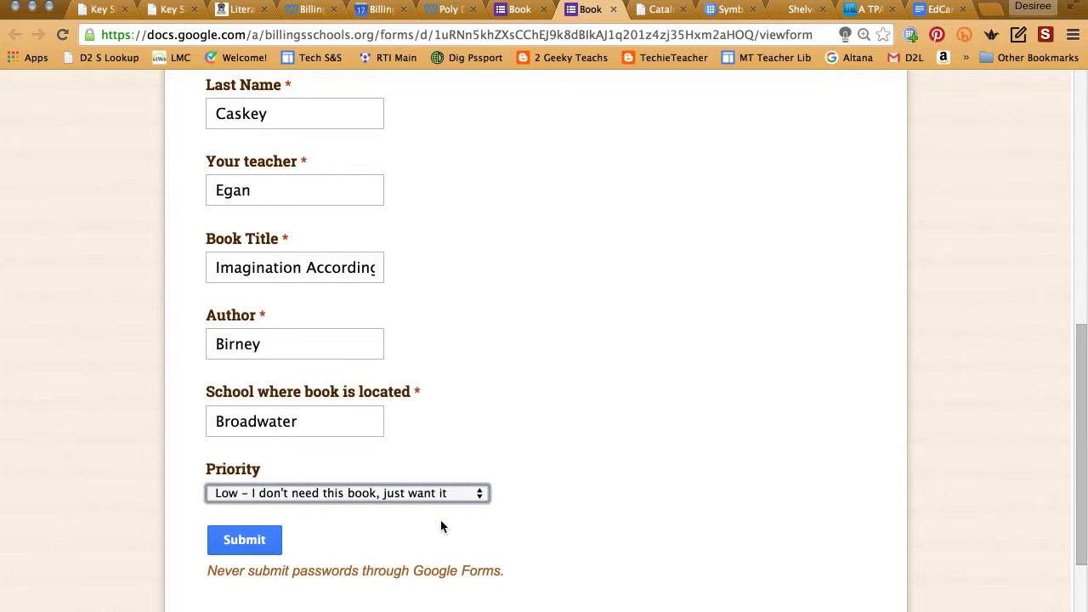
click(244, 544)
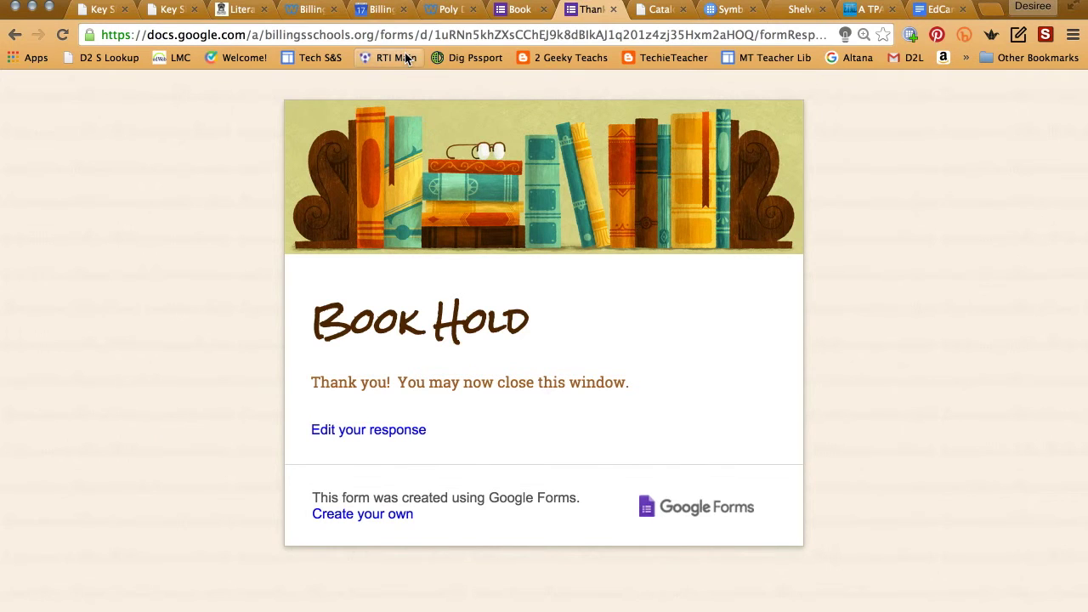
click(447, 12)
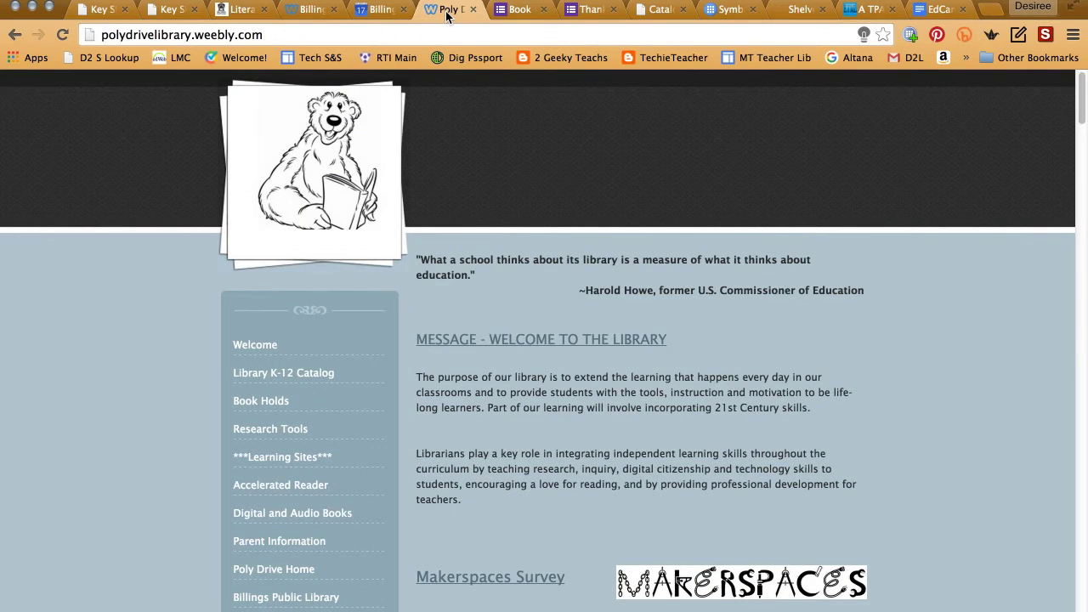